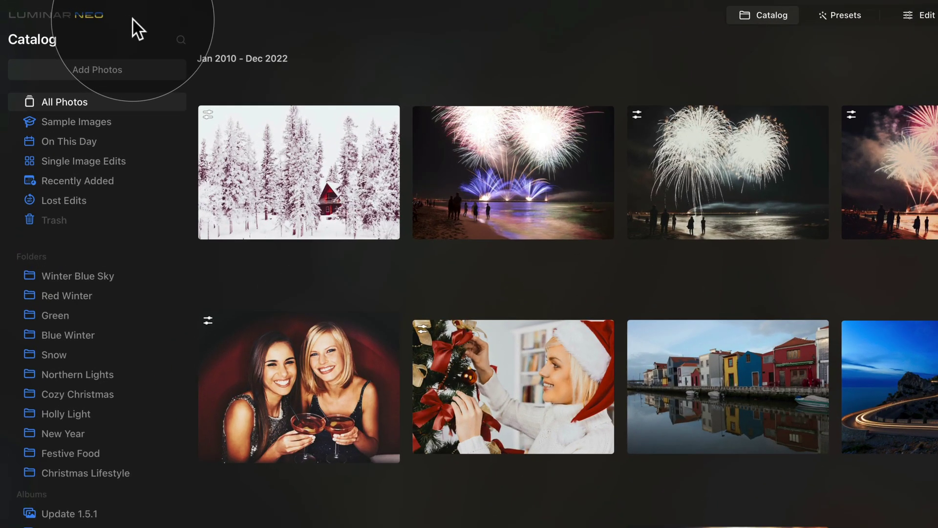
Show the About Luminar Neo window listing Update 6, version 1.6.2 (13670).
{"action": "left_click", "coordinate": [64, 15]}
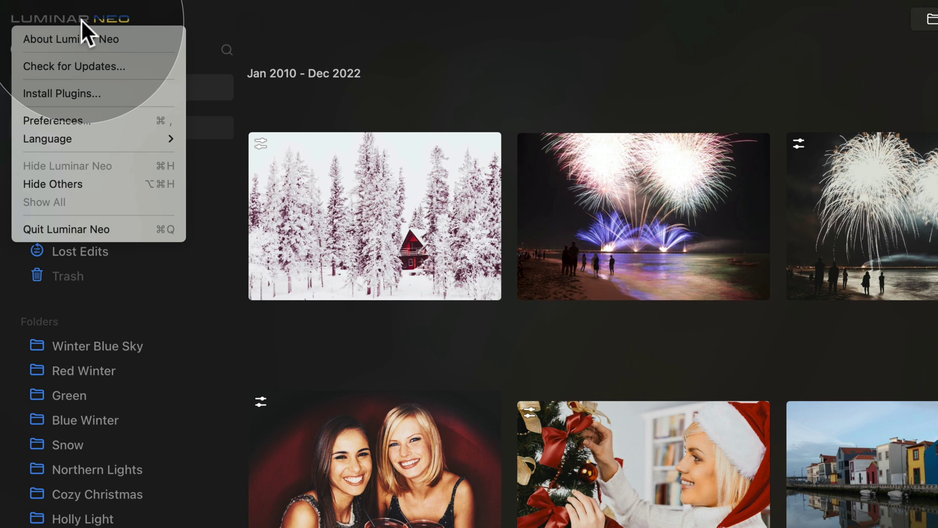
{"action": "left_click", "coordinate": [138, 37]}
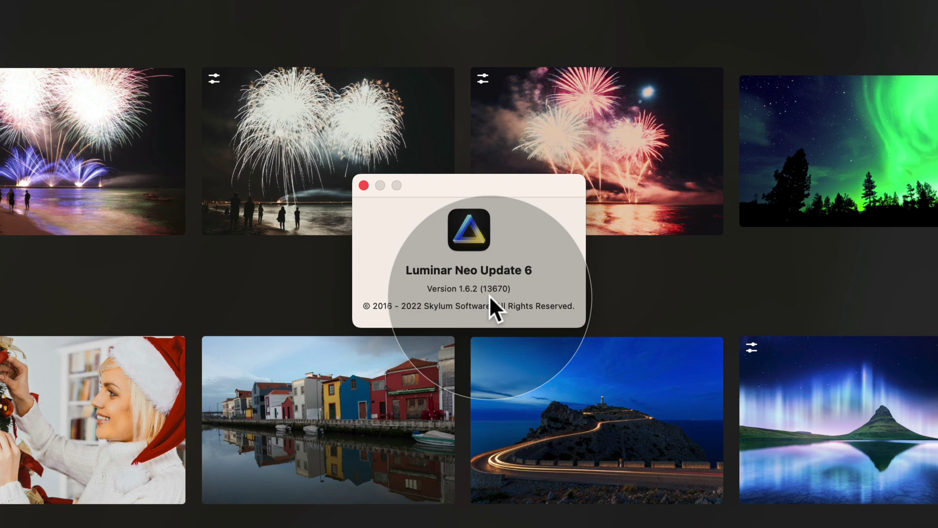
Close the About window and check for updates so version 1.6.3 is offered.
{"action": "left_click", "coordinate": [364, 185]}
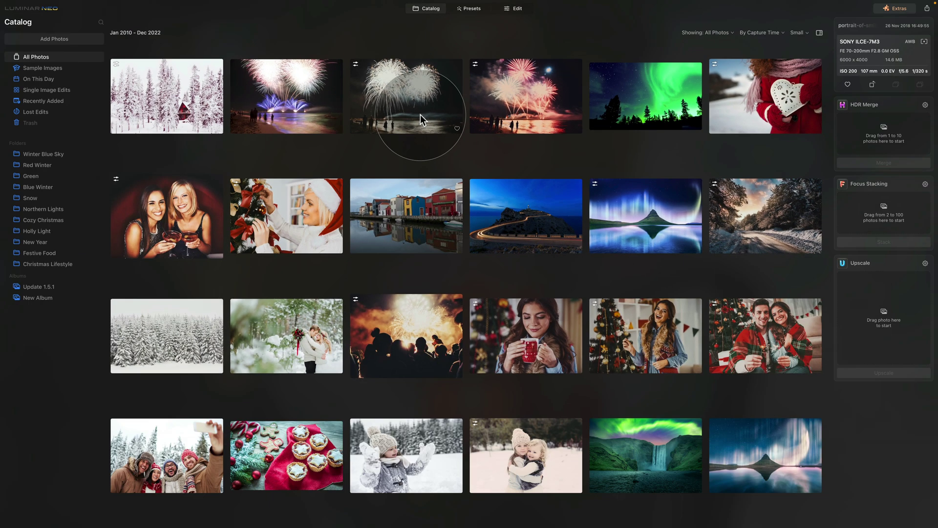
{"action": "mouse_move", "coordinate": [75, 22]}
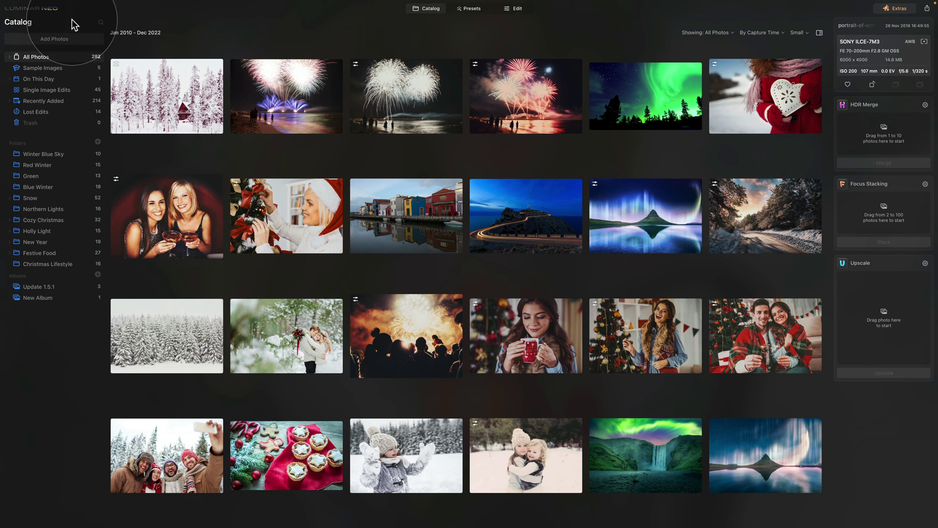
{"action": "left_click", "coordinate": [41, 10]}
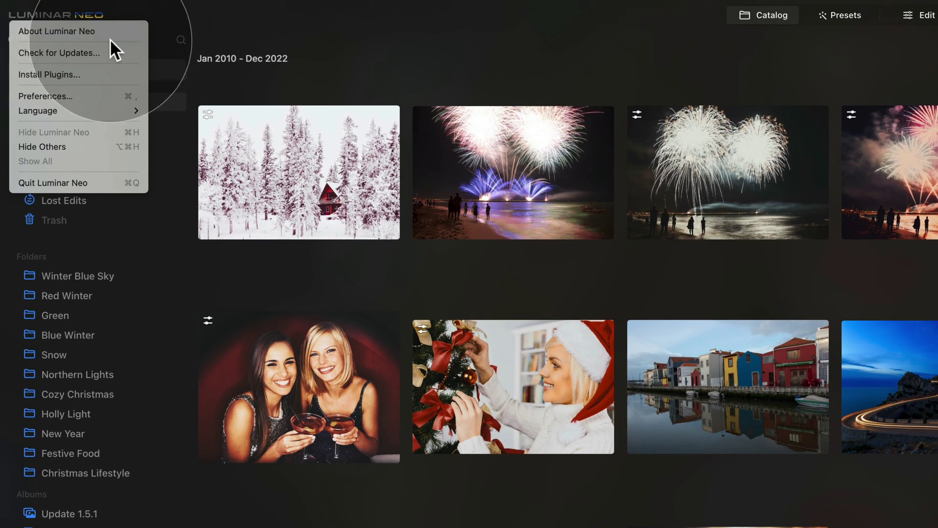
{"action": "left_click", "coordinate": [117, 50]}
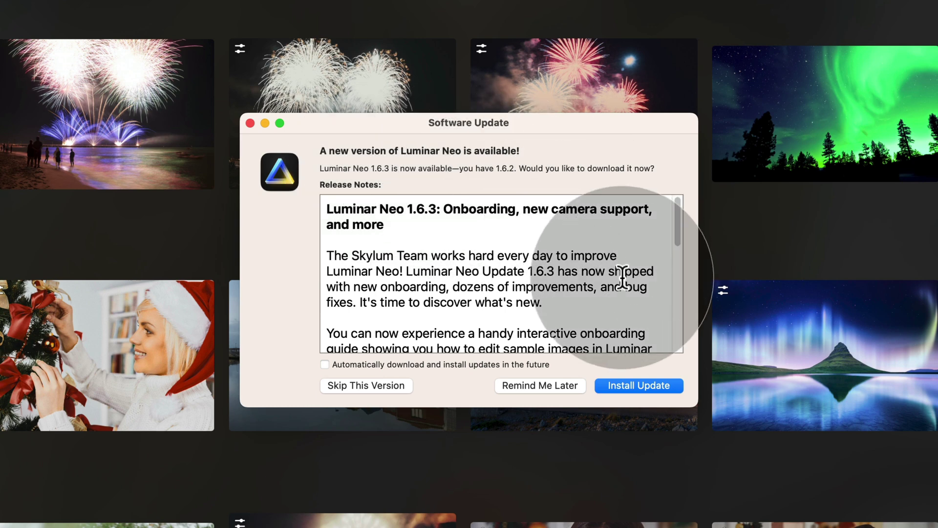
Install the 1.6.3 update and return to the All Photos catalog.
{"action": "left_click", "coordinate": [654, 388]}
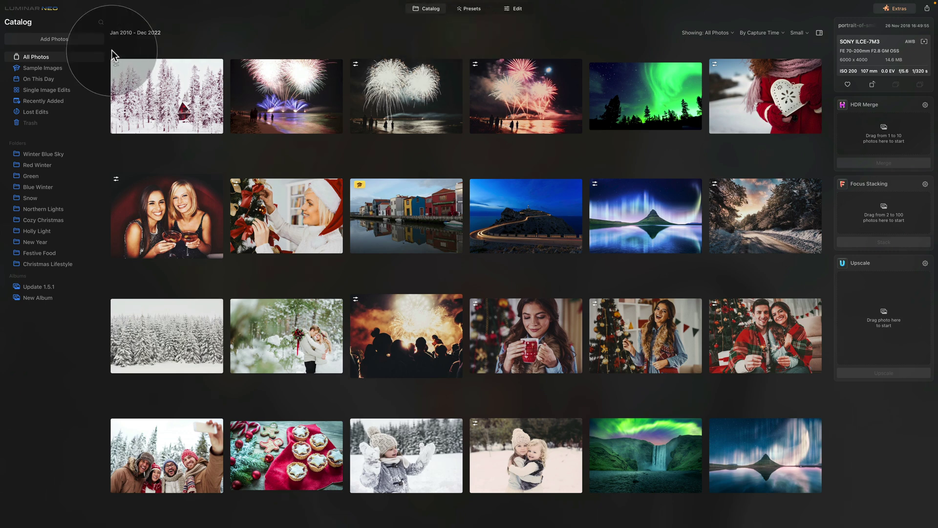
{"action": "left_click", "coordinate": [52, 9]}
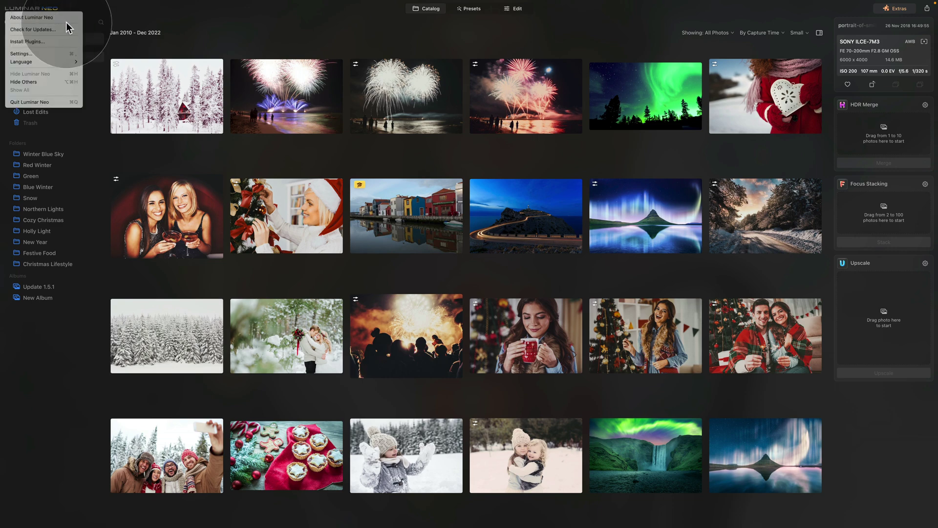
{"action": "left_click", "coordinate": [64, 18]}
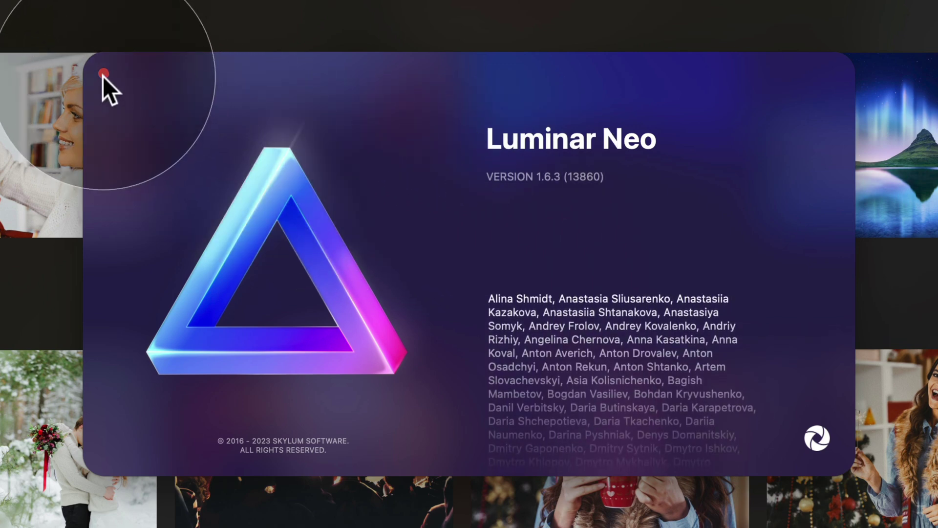
{"action": "left_click", "coordinate": [103, 74]}
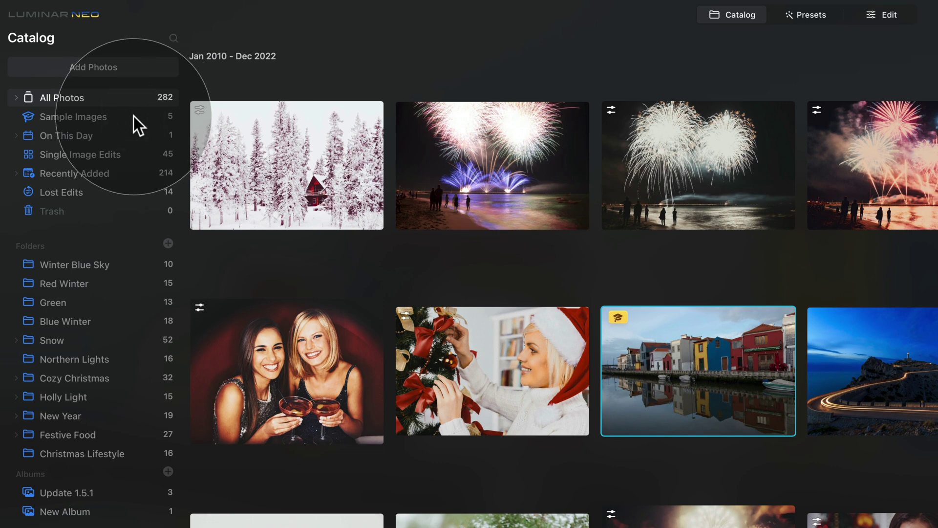
Filter the catalog down to the five photos in Sample Images.
{"action": "left_click", "coordinate": [134, 118]}
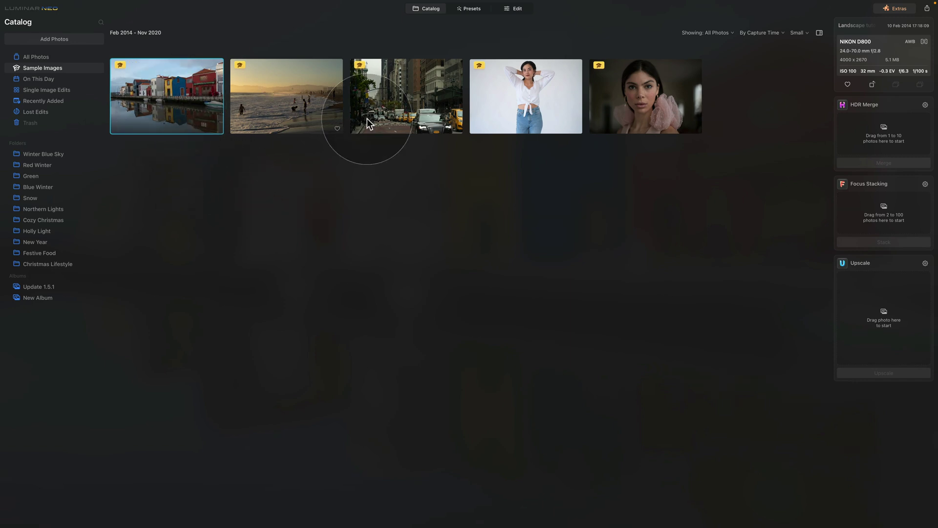
Open the canal houses photo for editing and set Enhance AI Accent to 45.
{"action": "left_click", "coordinate": [518, 14]}
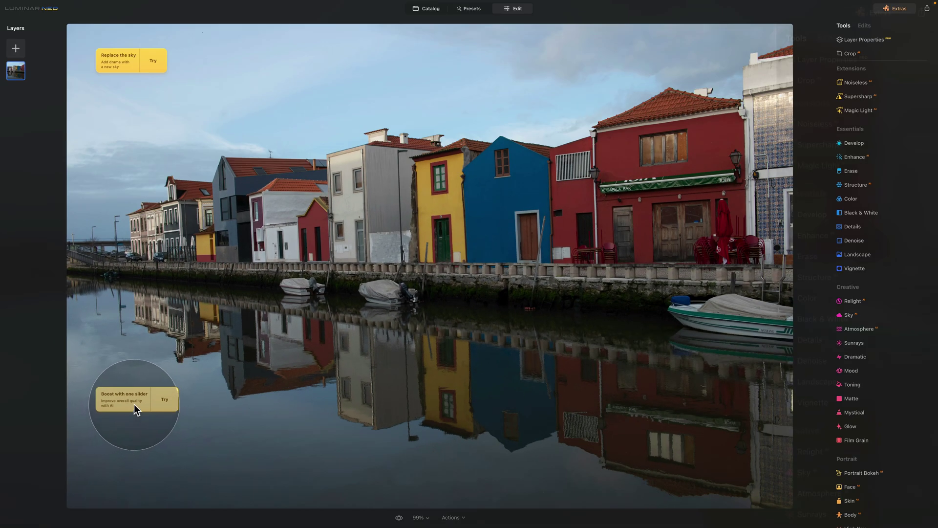
{"action": "left_click", "coordinate": [134, 404]}
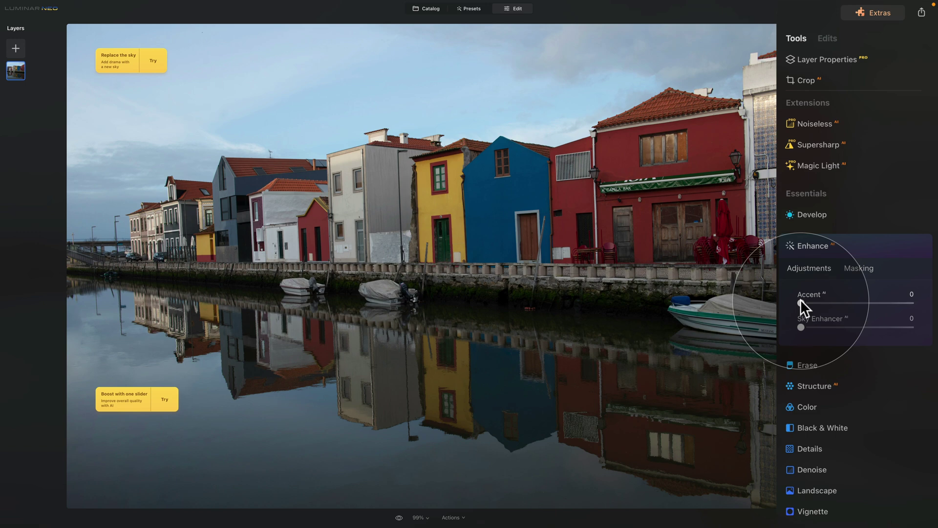
{"action": "left_click_drag", "start_coordinate": [800, 300], "coordinate": [855, 305]}
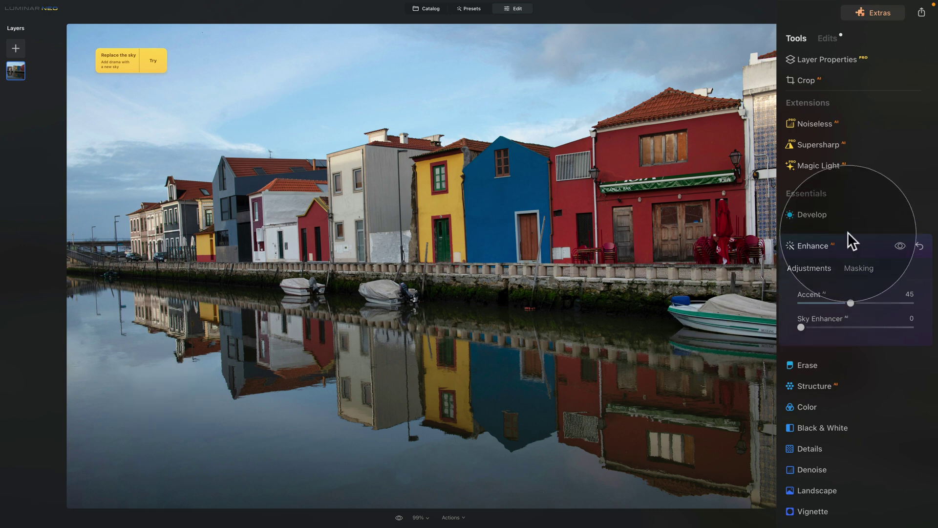
{"action": "left_click", "coordinate": [850, 244]}
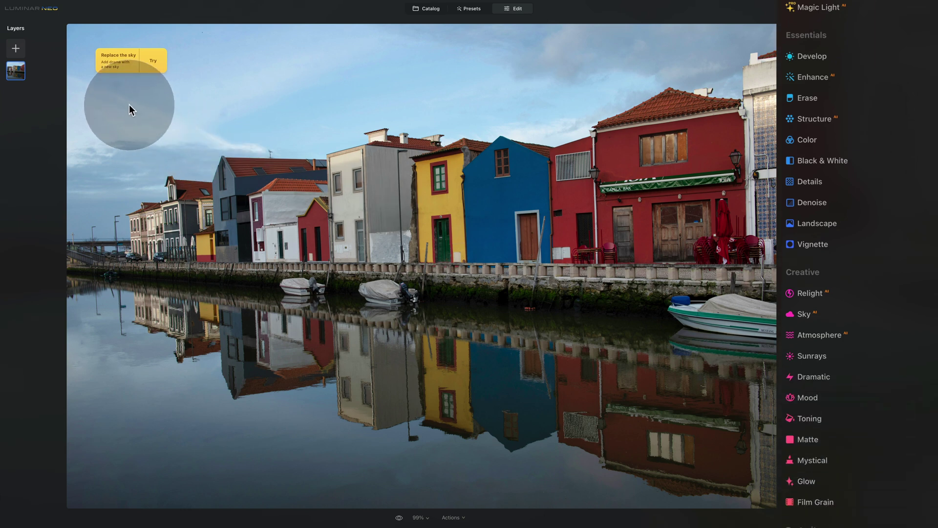
Open Sky AI and swap the canal photo's sky for Evening Clouds.
{"action": "left_click", "coordinate": [126, 60]}
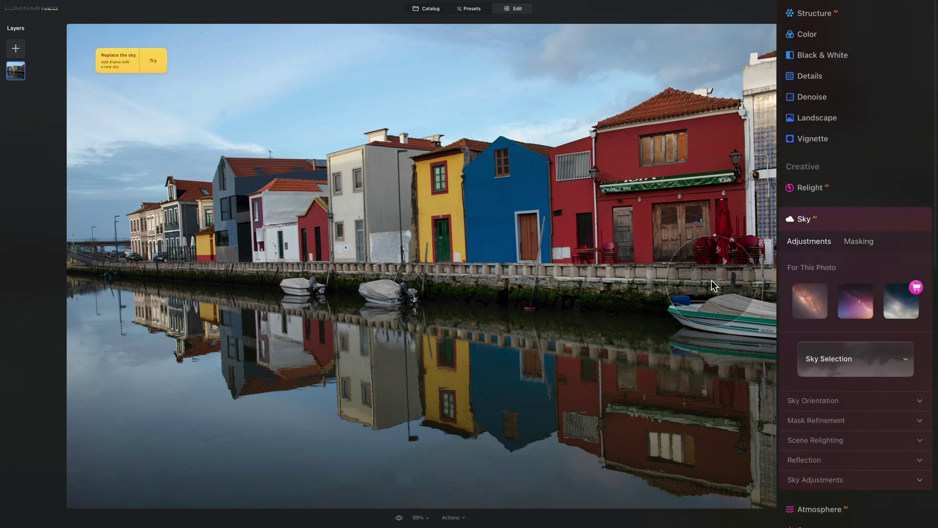
{"action": "scroll", "coordinate": [837, 216], "scroll_direction": "down", "scroll_amount": 3}
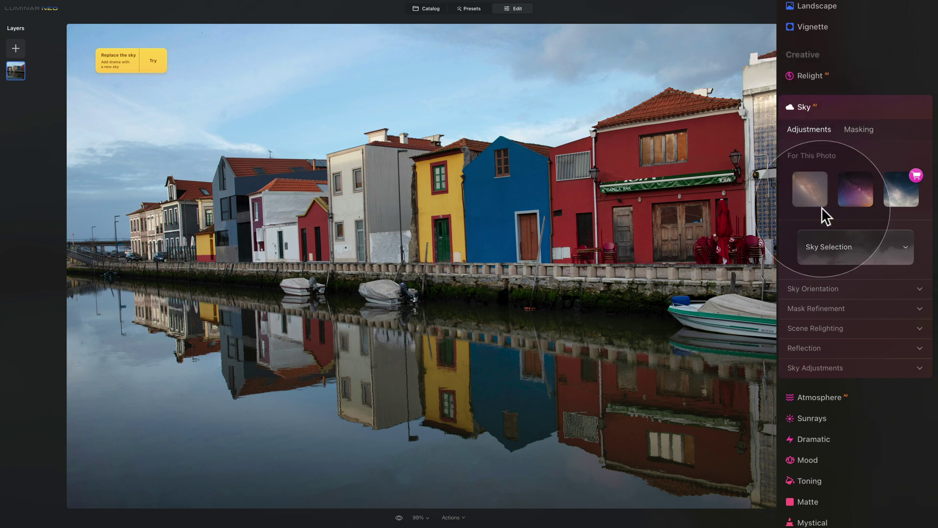
{"action": "left_click", "coordinate": [859, 247]}
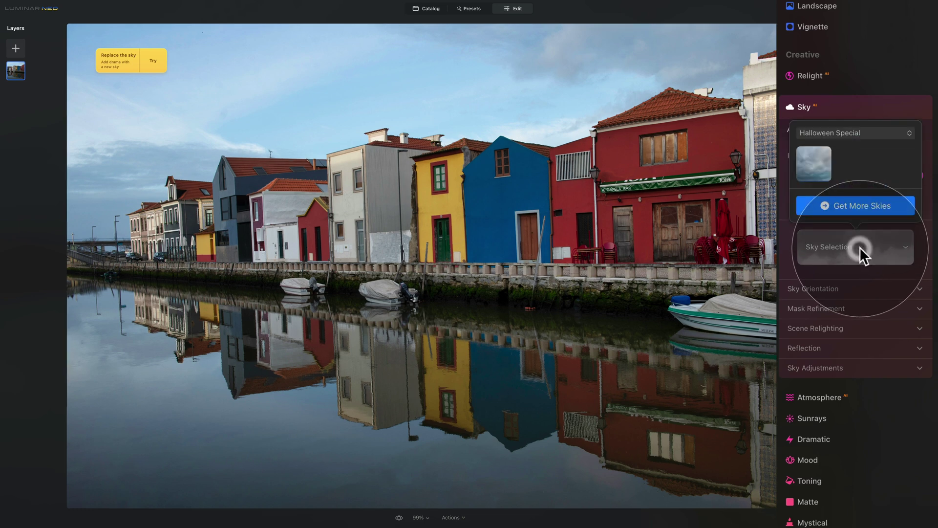
{"action": "left_click", "coordinate": [817, 168]}
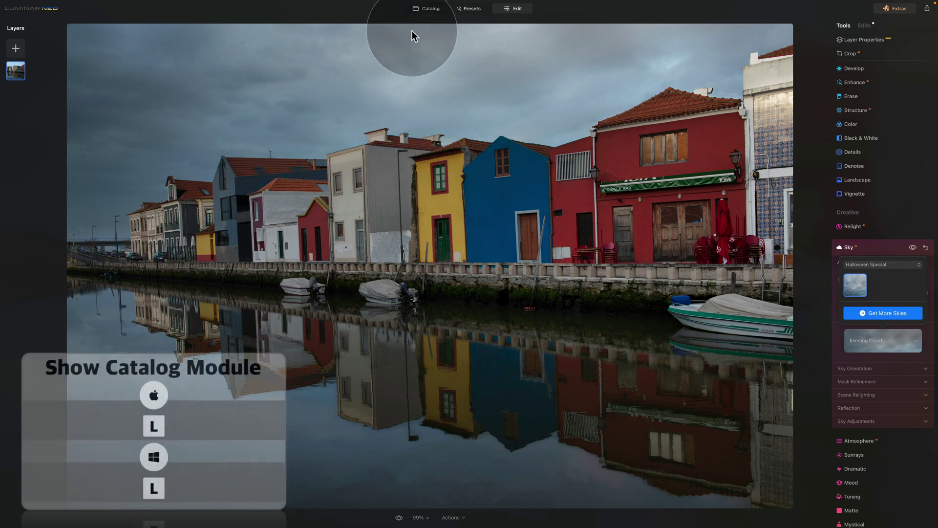
Give the white-shirt portrait Body AI Shape 42, then select the close-up portrait in the catalog.
{"action": "left_click", "coordinate": [429, 8]}
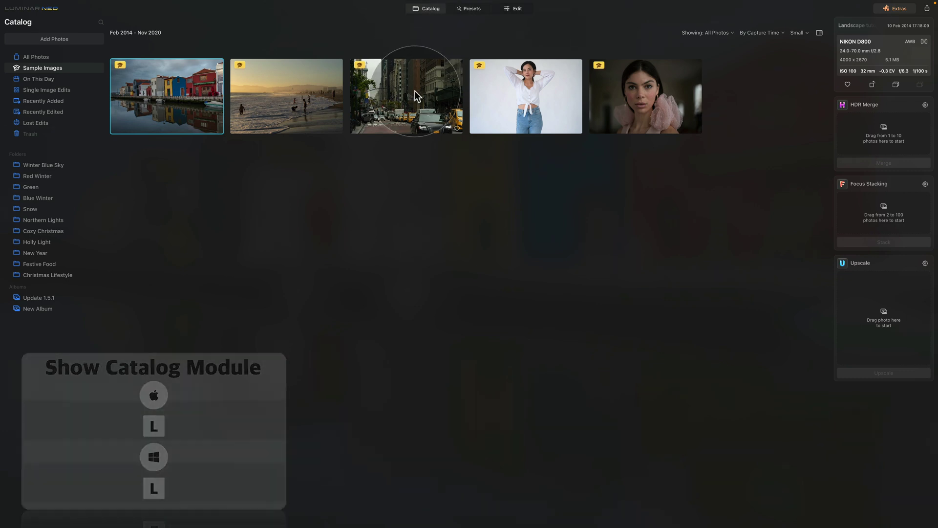
{"action": "left_click", "coordinate": [531, 103]}
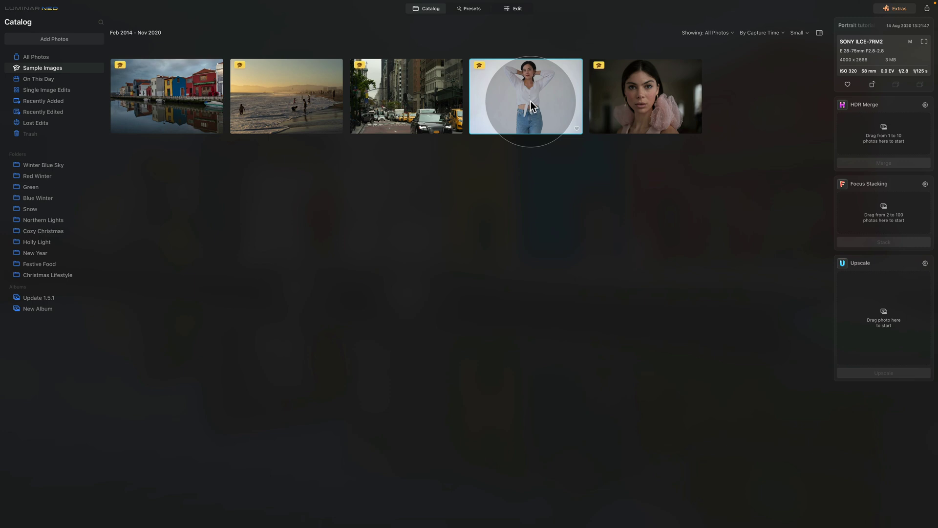
{"action": "left_click", "coordinate": [513, 10]}
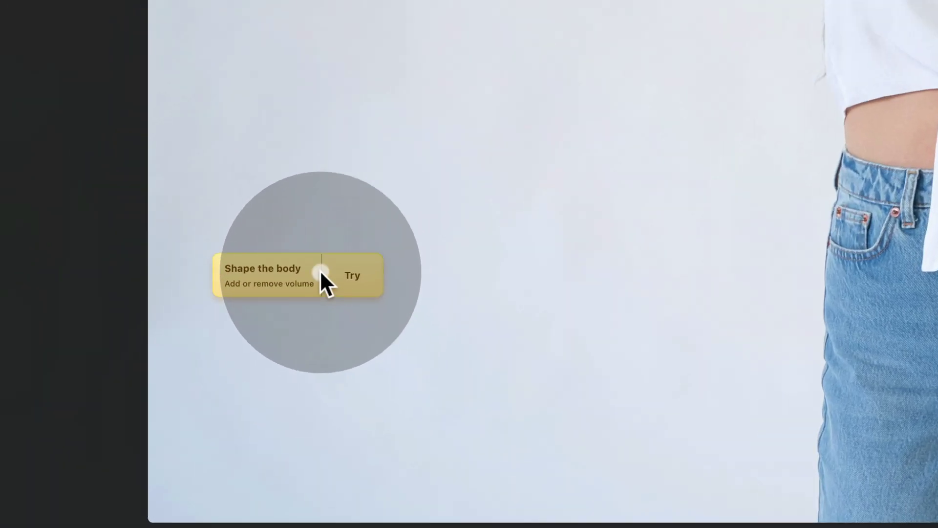
{"action": "left_click", "coordinate": [324, 274]}
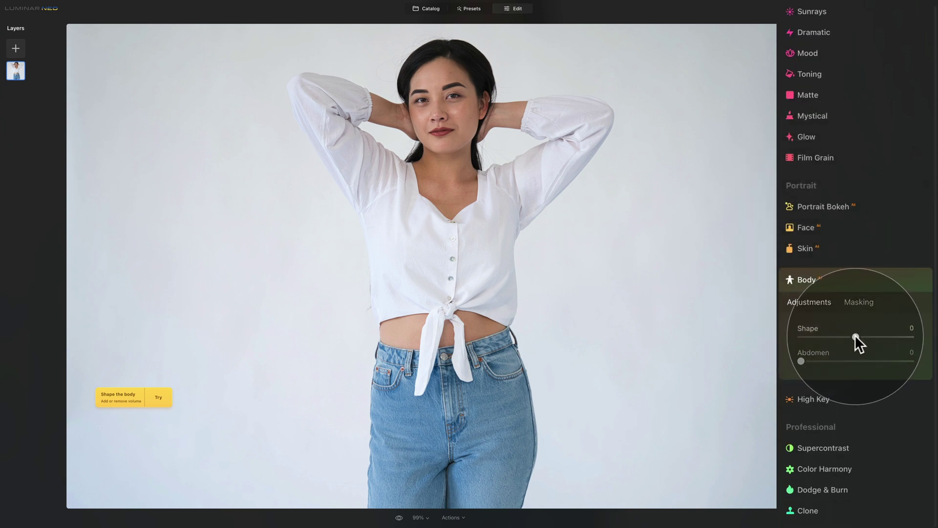
{"action": "left_click_drag", "start_coordinate": [855, 336], "coordinate": [881, 338]}
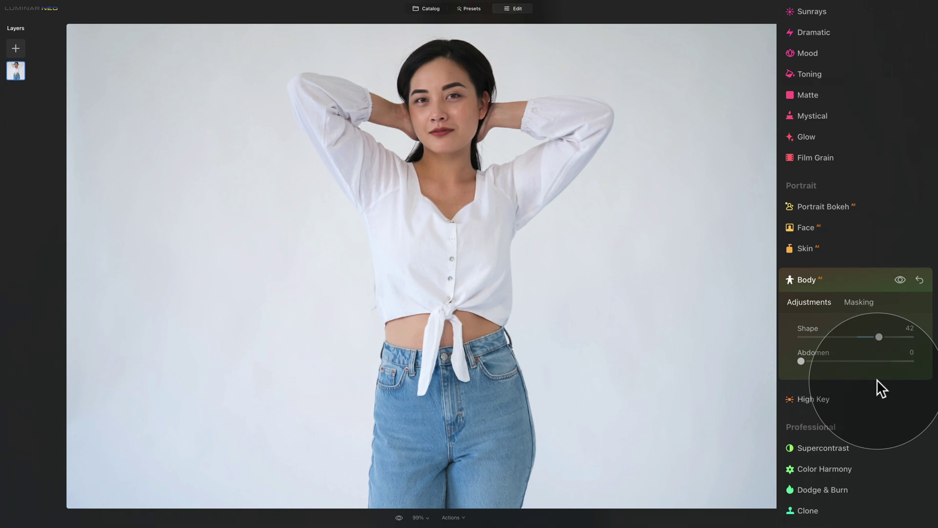
{"action": "left_click", "coordinate": [427, 10]}
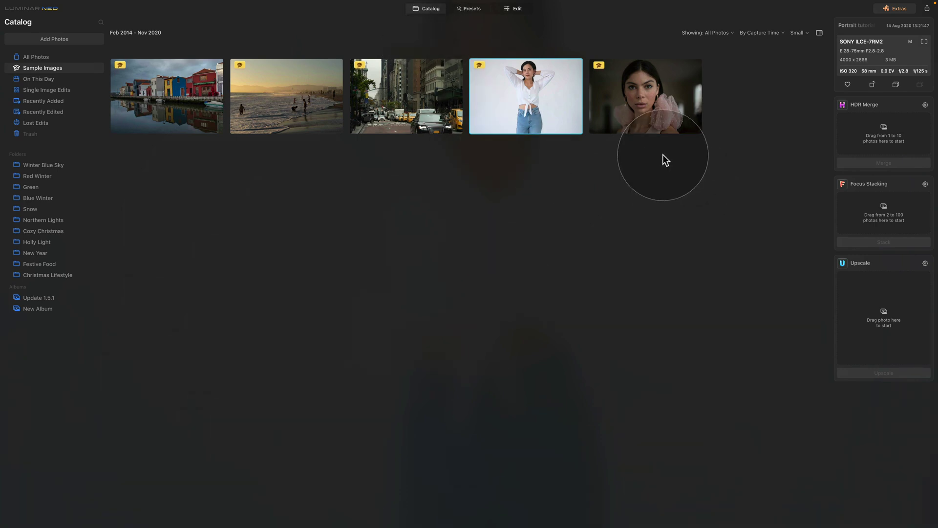
{"action": "left_click", "coordinate": [638, 98]}
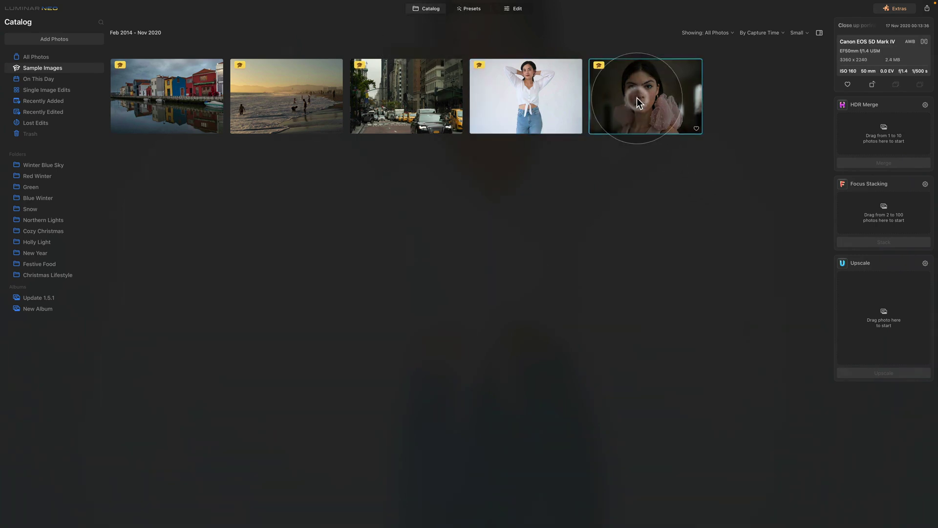
Open the close-up portrait for editing and set its Glow Amount to 26.
{"action": "left_click", "coordinate": [508, 15]}
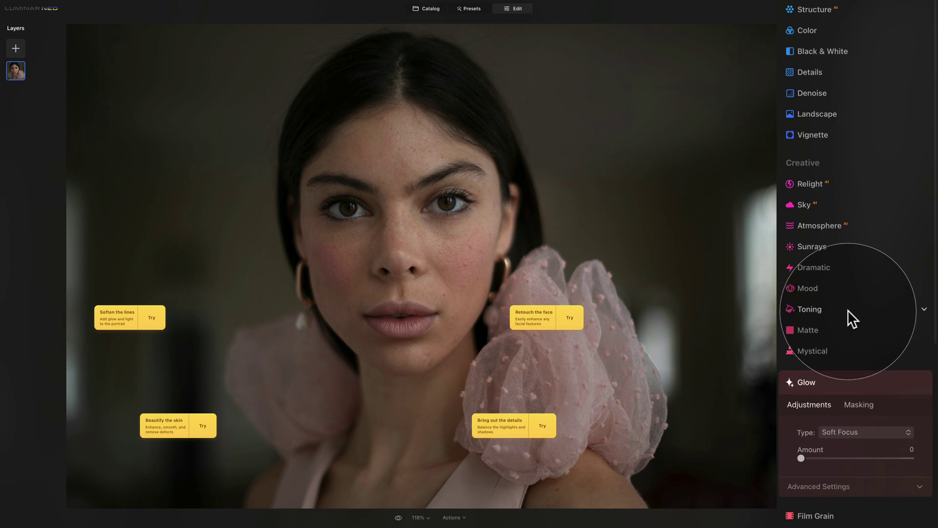
{"action": "scroll", "coordinate": [841, 149], "scroll_direction": "down", "scroll_amount": 4}
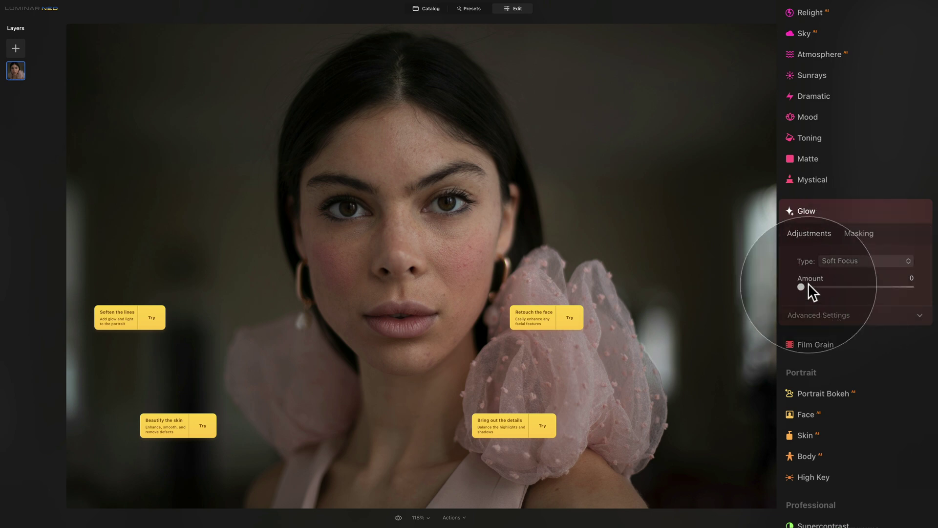
{"action": "left_click_drag", "start_coordinate": [805, 285], "coordinate": [832, 289]}
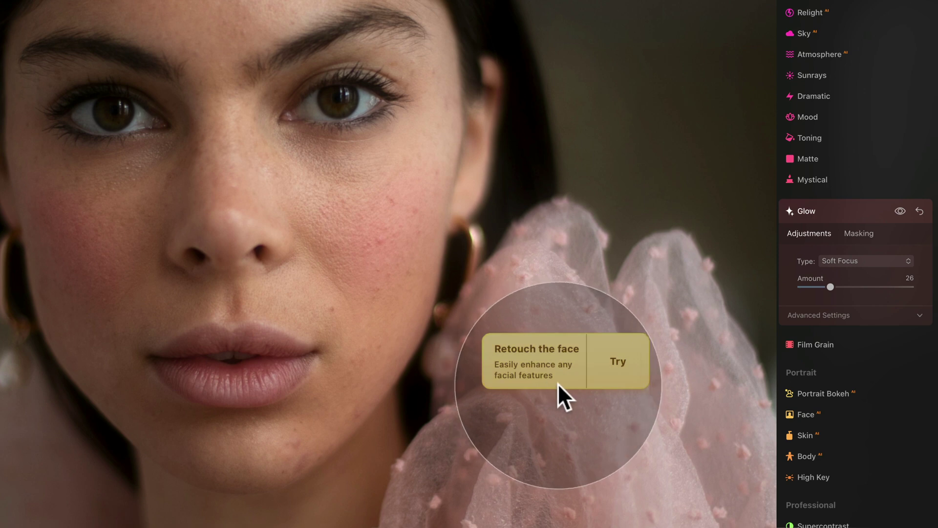
Use the 'Retouch the face' tool to set Face Light 18 and Slim Face 19.
{"action": "left_click", "coordinate": [571, 360]}
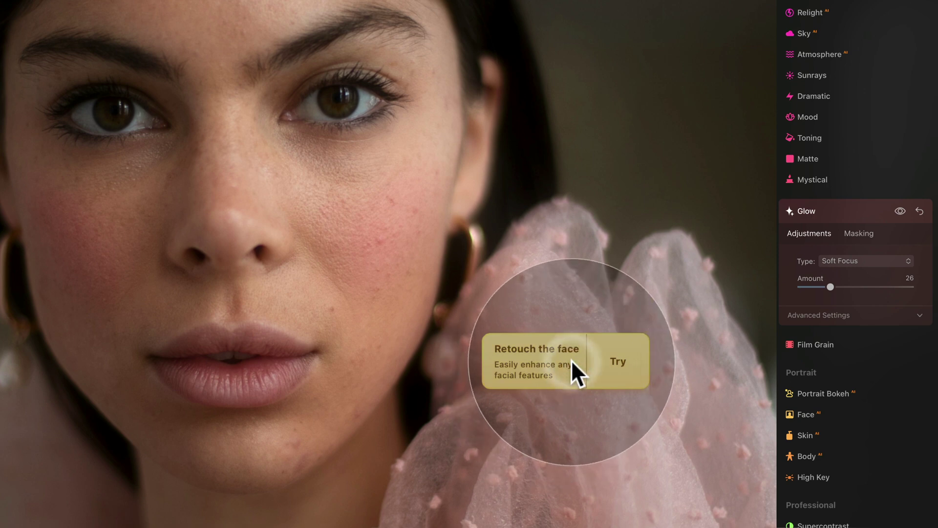
{"action": "scroll", "coordinate": [811, 249], "scroll_direction": "down", "scroll_amount": 4}
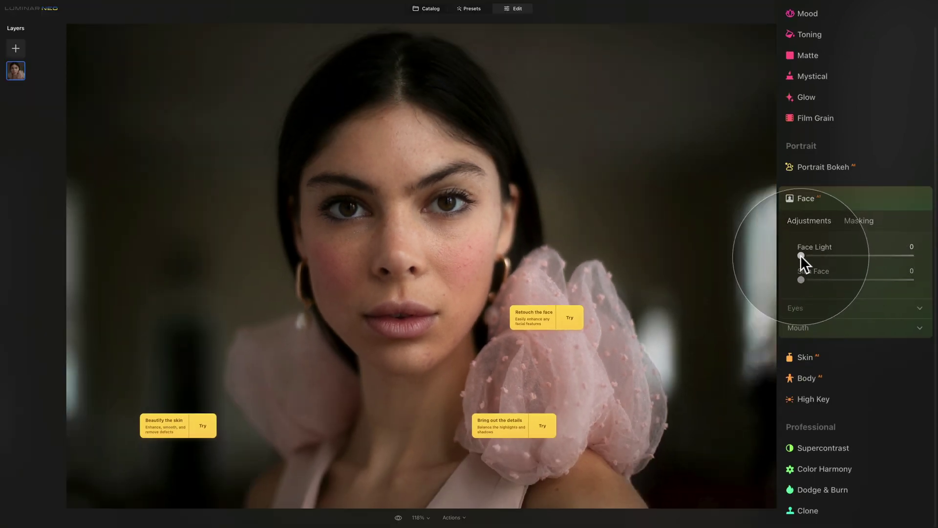
{"action": "left_click_drag", "start_coordinate": [801, 255], "coordinate": [820, 277]}
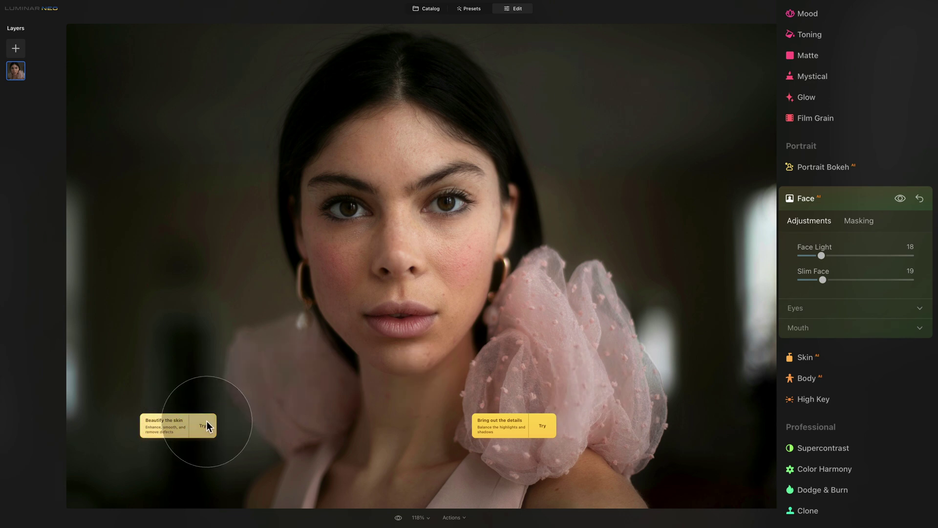
Raise the Skin AI amount, then set Enhance Accent to 35 on the portrait.
{"action": "left_click", "coordinate": [189, 419]}
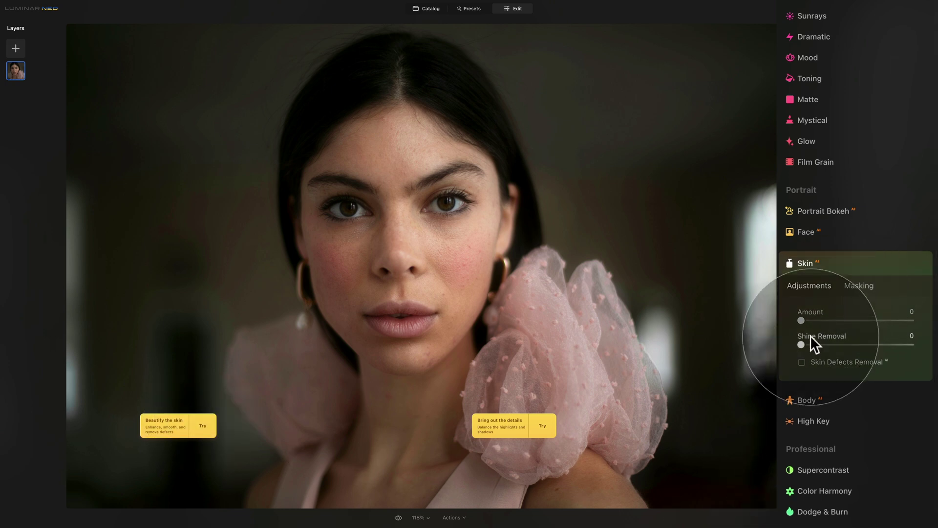
{"action": "mouse_move", "coordinate": [802, 320]}
{"action": "left_mouse_down"}
{"action": "mouse_move", "coordinate": [855, 322]}
{"action": "mouse_move", "coordinate": [817, 320]}
{"action": "left_mouse_up"}
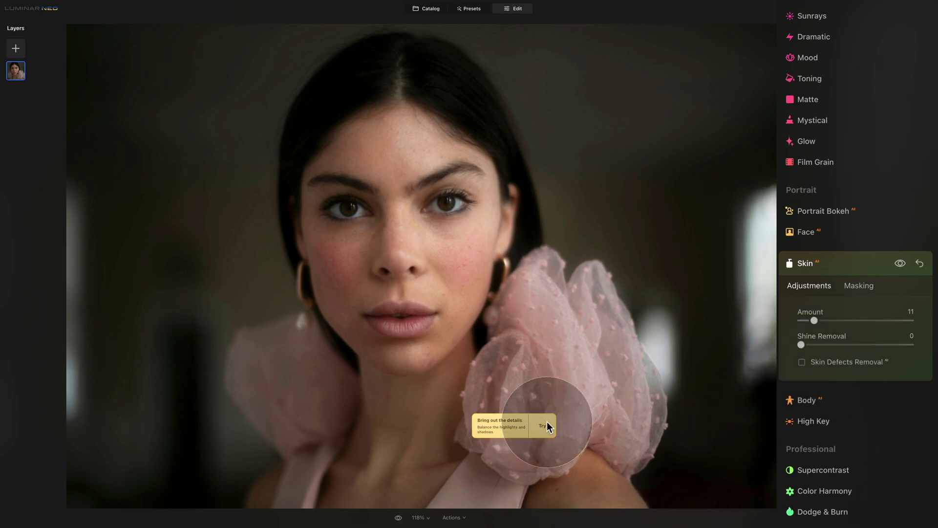
{"action": "left_click", "coordinate": [515, 433]}
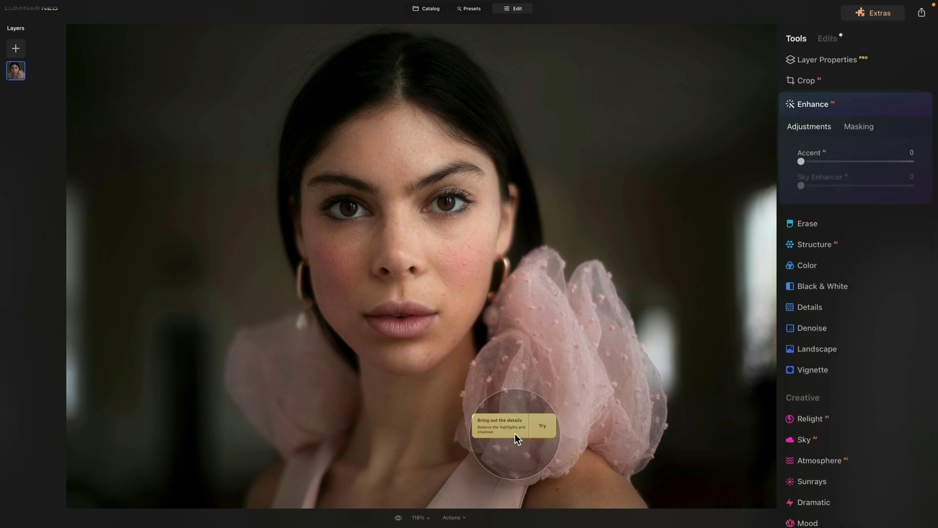
{"action": "left_click_drag", "start_coordinate": [802, 161], "coordinate": [840, 161]}
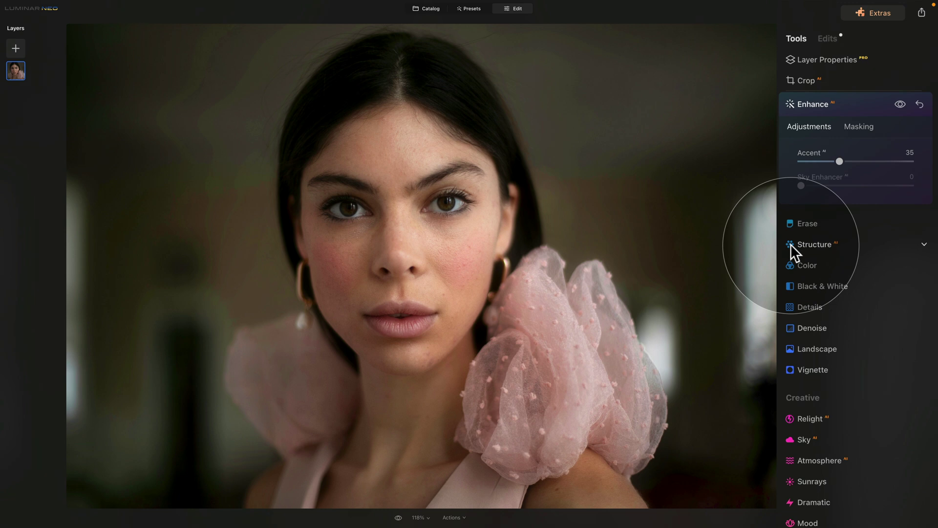
Back in the catalog, glance at the city street photo, then open the snowy winter road photo.
{"action": "left_click", "coordinate": [429, 15]}
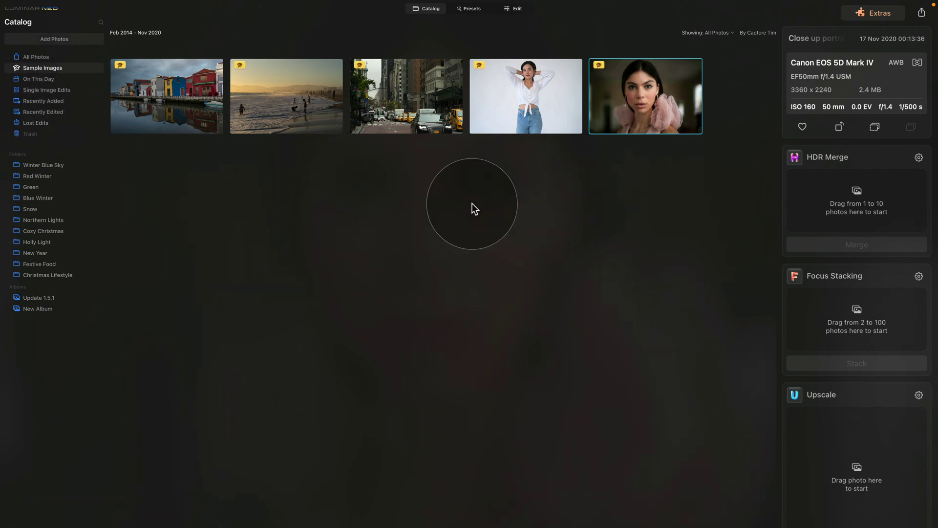
{"action": "left_click", "coordinate": [386, 79]}
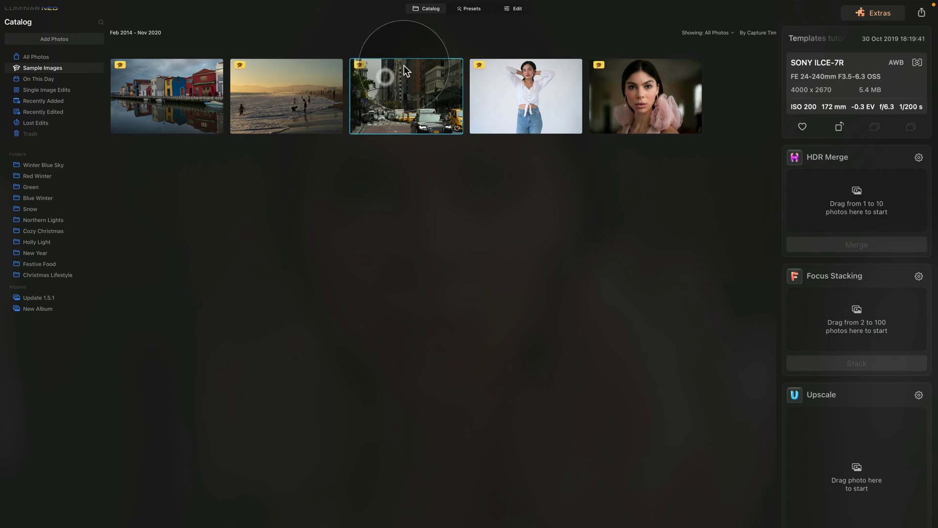
{"action": "left_click", "coordinate": [525, 12]}
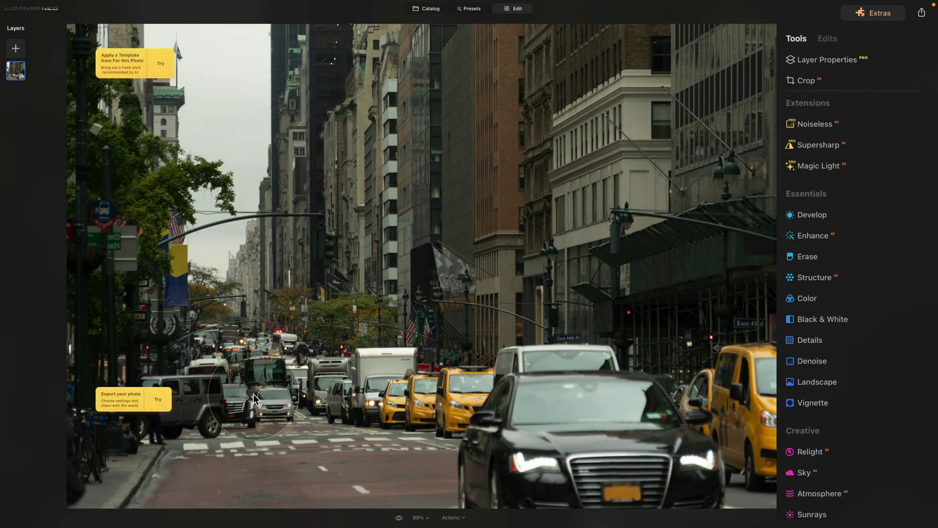
{"action": "left_click", "coordinate": [211, 171]}
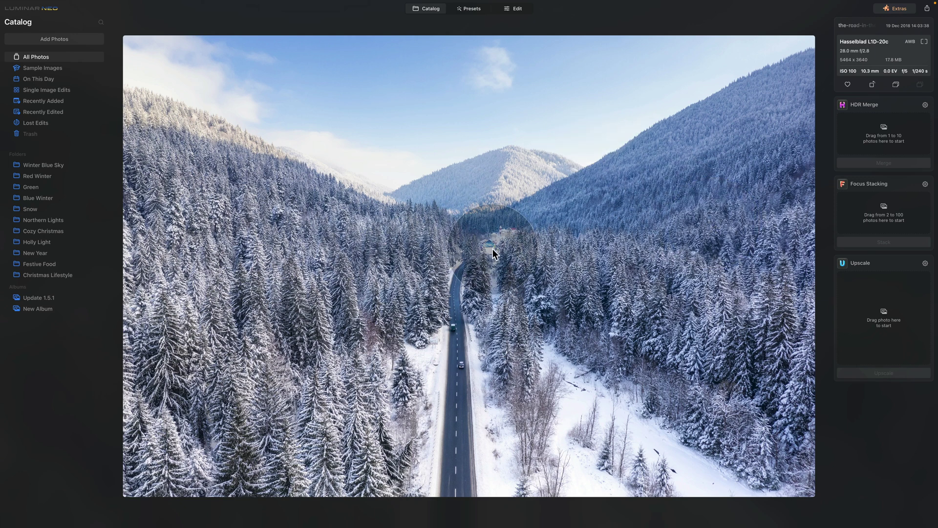
Browse the For This Photo presets forward to Sail Away, then back to Winter Snowscapes and Easy Landscapes.
{"action": "left_click", "coordinate": [467, 7]}
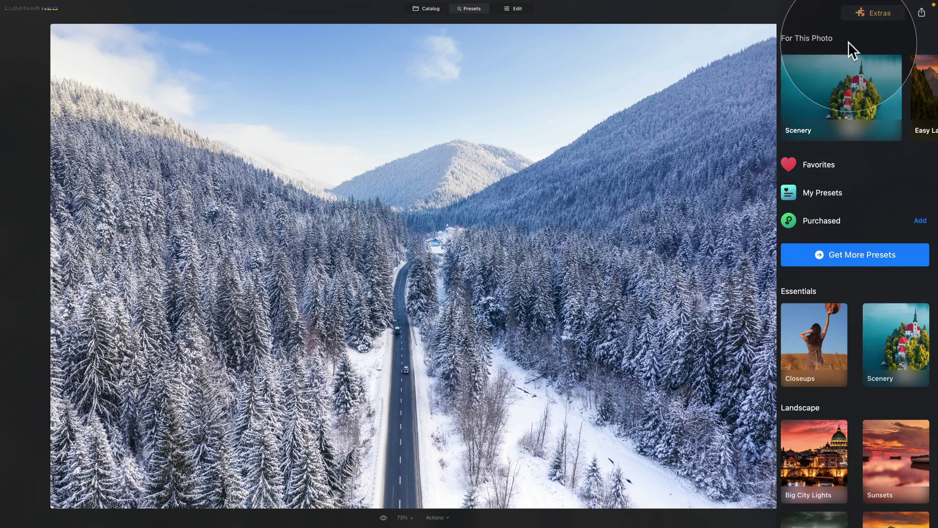
{"action": "left_click", "coordinate": [927, 94]}
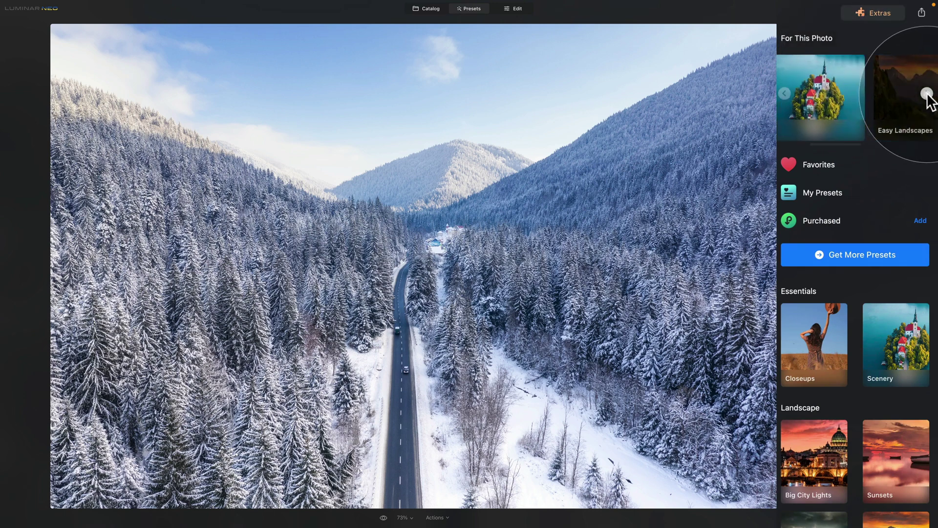
{"action": "left_click", "coordinate": [928, 93]}
{"action": "left_click", "coordinate": [927, 94]}
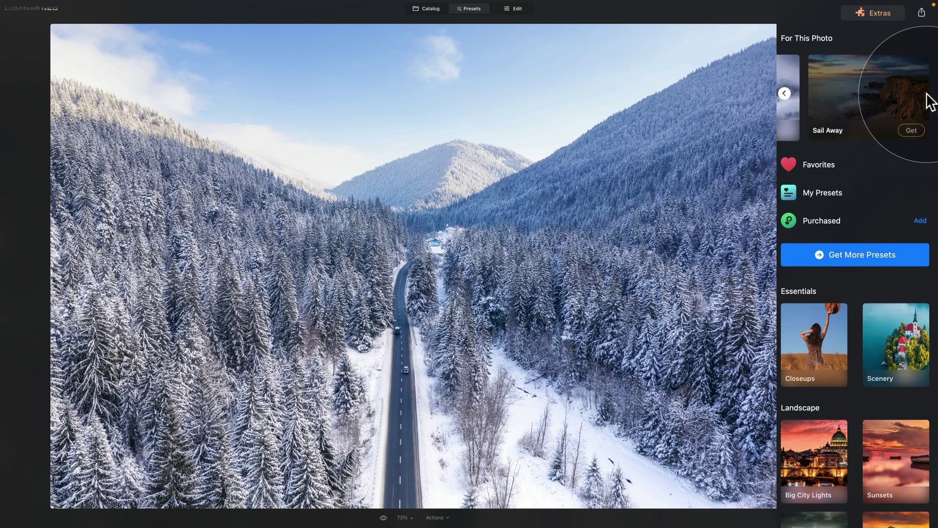
{"action": "left_click", "coordinate": [785, 93]}
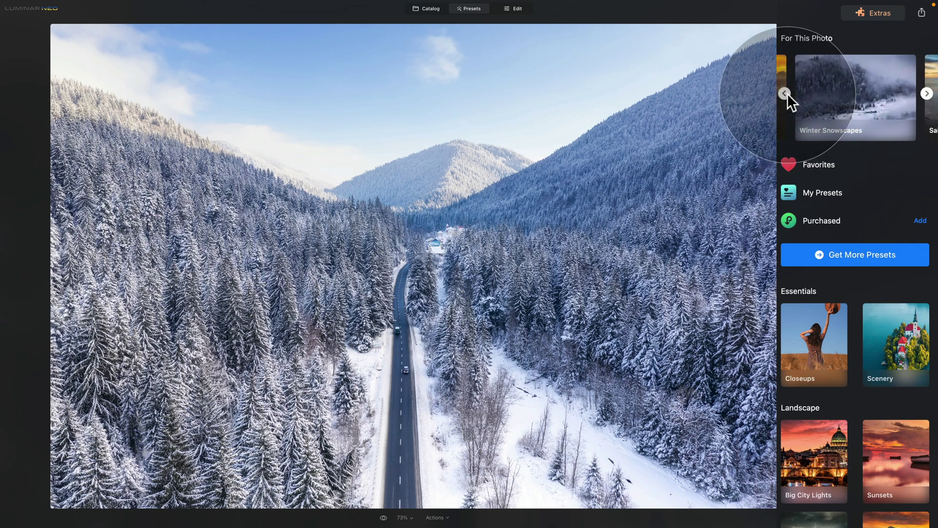
{"action": "left_click", "coordinate": [785, 92]}
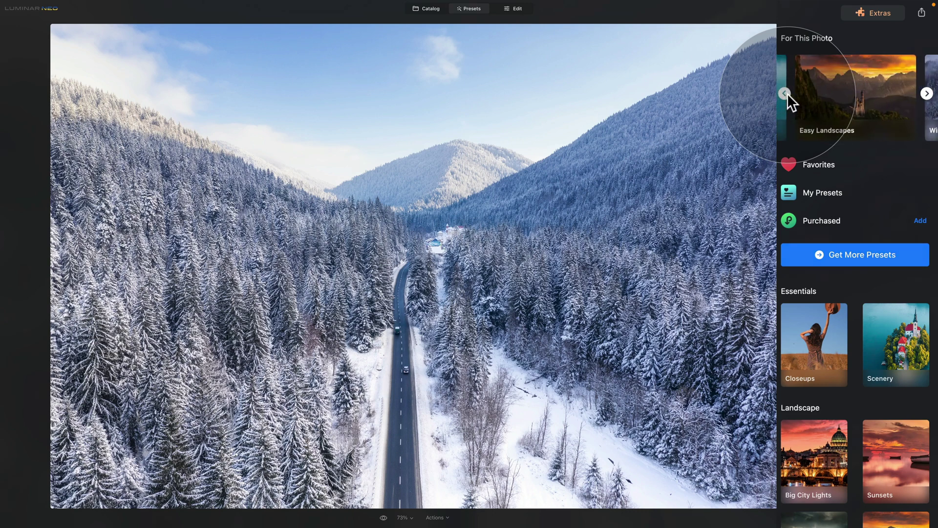
Switch the winter road photo to Edit and expand Sky AI under Creative to see suggested skies.
{"action": "left_click", "coordinate": [510, 9]}
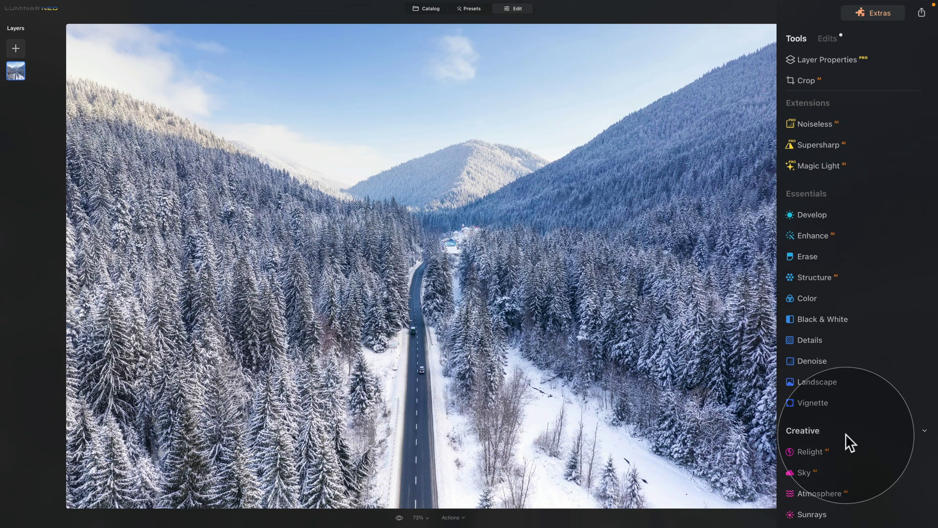
{"action": "scroll", "coordinate": [846, 430], "scroll_direction": "down", "scroll_amount": 5}
{"action": "left_click", "coordinate": [817, 289]}
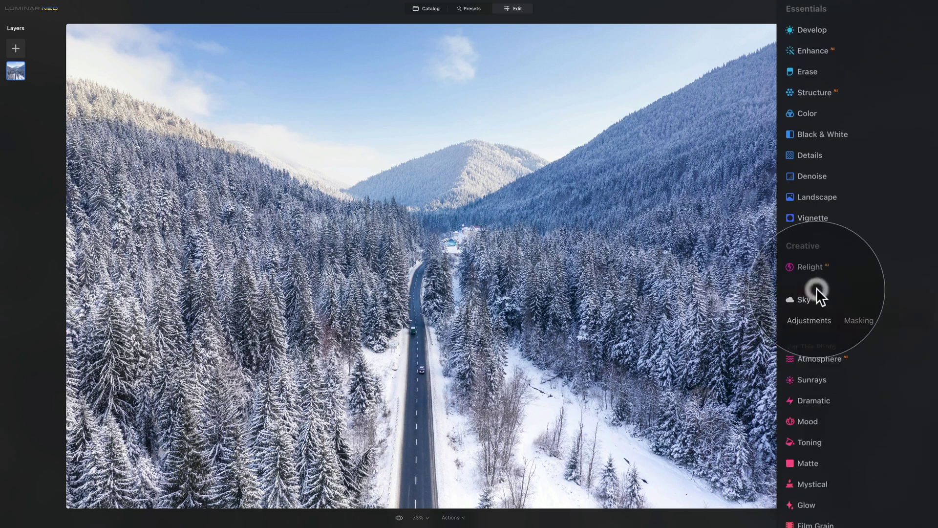
{"action": "scroll", "coordinate": [864, 288], "scroll_direction": "down", "scroll_amount": 4}
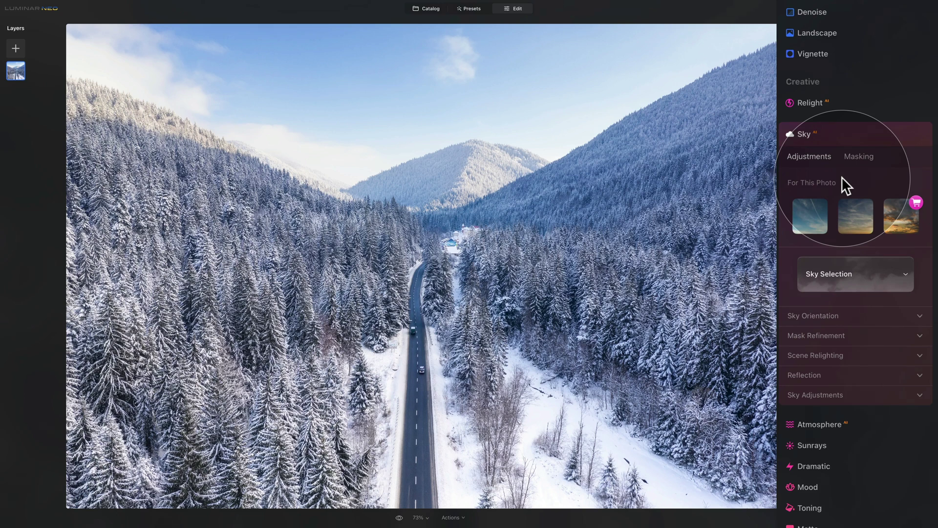
Try Bright Blue Sky 1, then apply the Sunset 1 sky to the snowy road photo.
{"action": "left_click", "coordinate": [808, 217]}
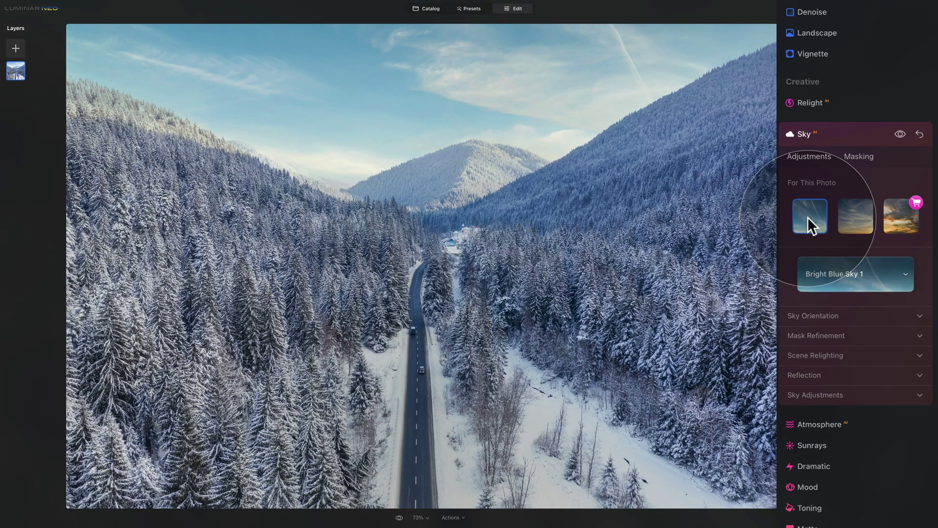
{"action": "left_click", "coordinate": [850, 216]}
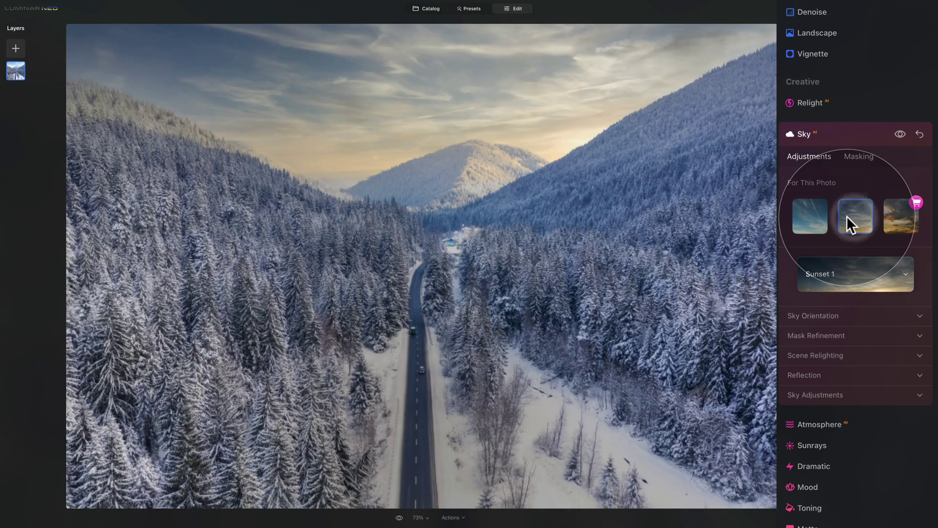